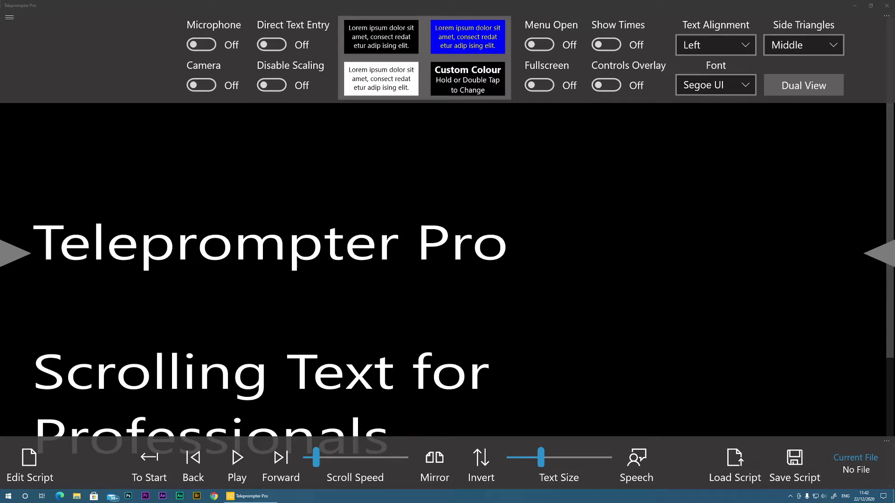
- Turn the camera on, allow microphone access, and make Microsoft LifeCam Cinema the active camera
{"action": "left_click", "coordinate": [205, 86]}
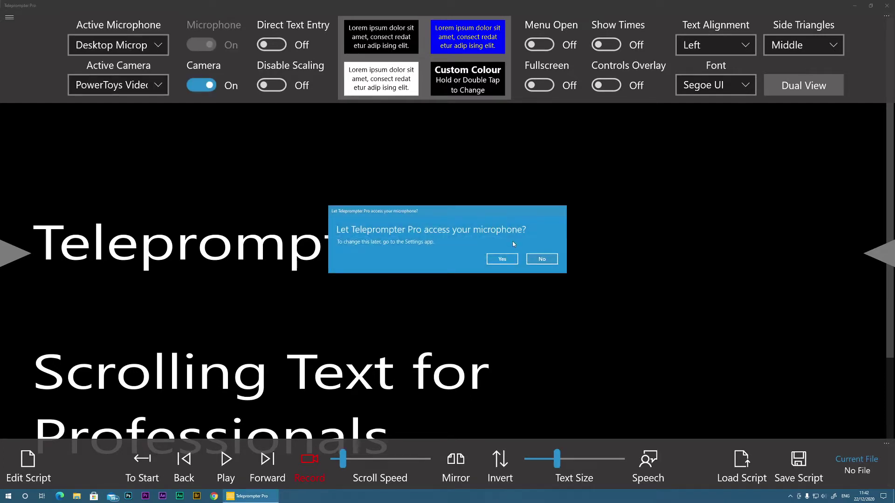
{"action": "left_click", "coordinate": [501, 259]}
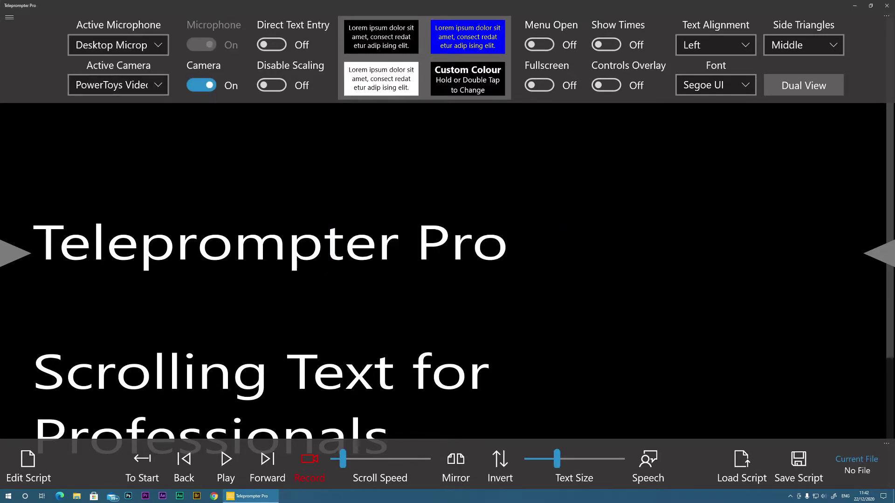
{"action": "left_click", "coordinate": [140, 85]}
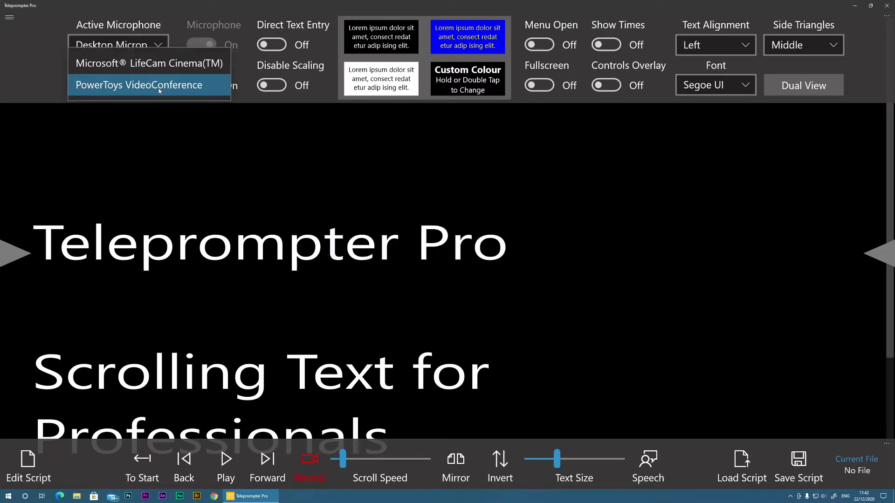
{"action": "left_click", "coordinate": [140, 65]}
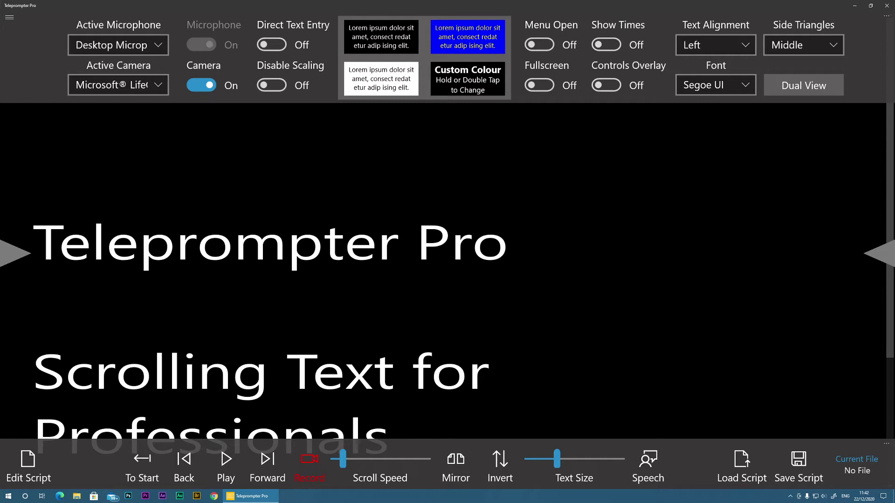
- In the Settings panel, set Video Preview Style to Off and review the Video Resolution choices
{"action": "left_click", "coordinate": [7, 20]}
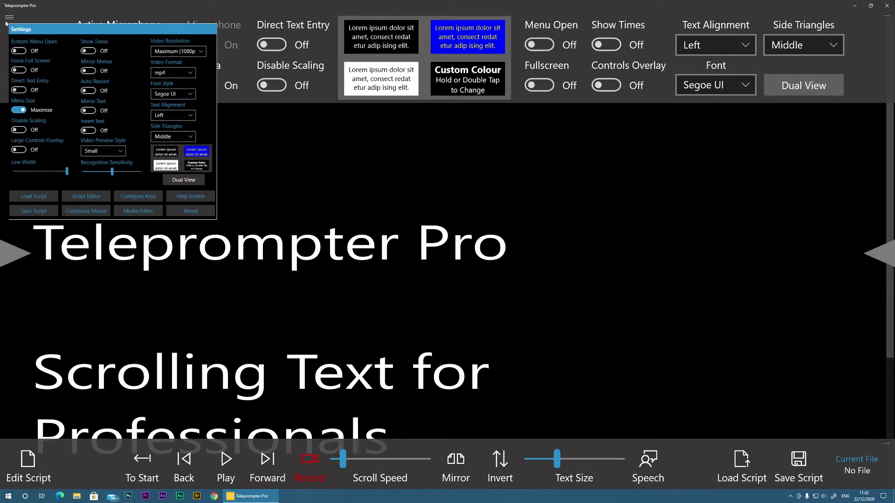
{"action": "left_click", "coordinate": [124, 151]}
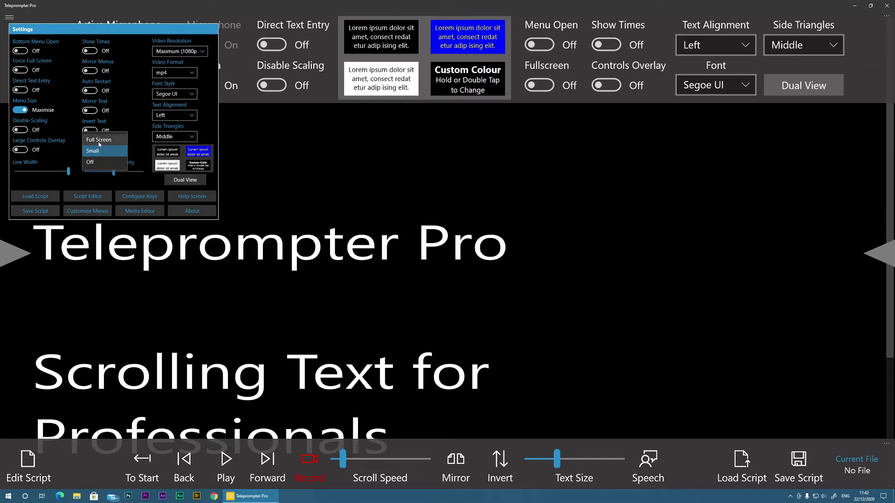
{"action": "left_click", "coordinate": [92, 163]}
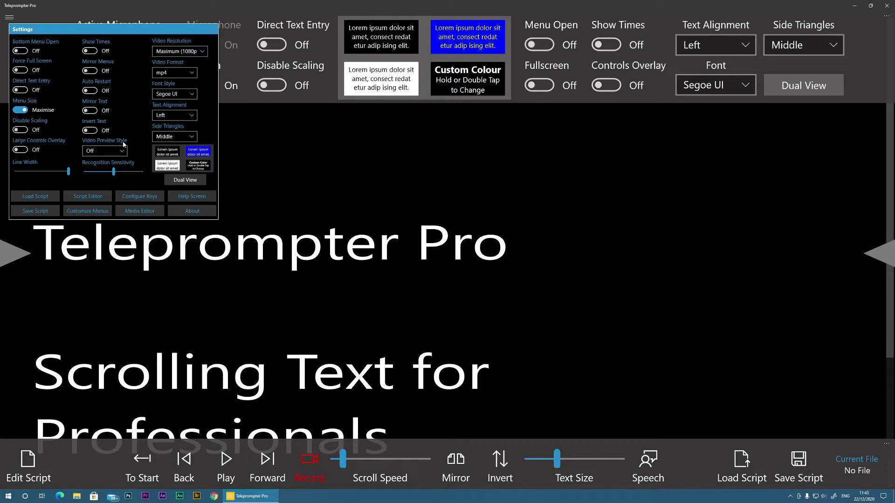
{"action": "left_click", "coordinate": [204, 52]}
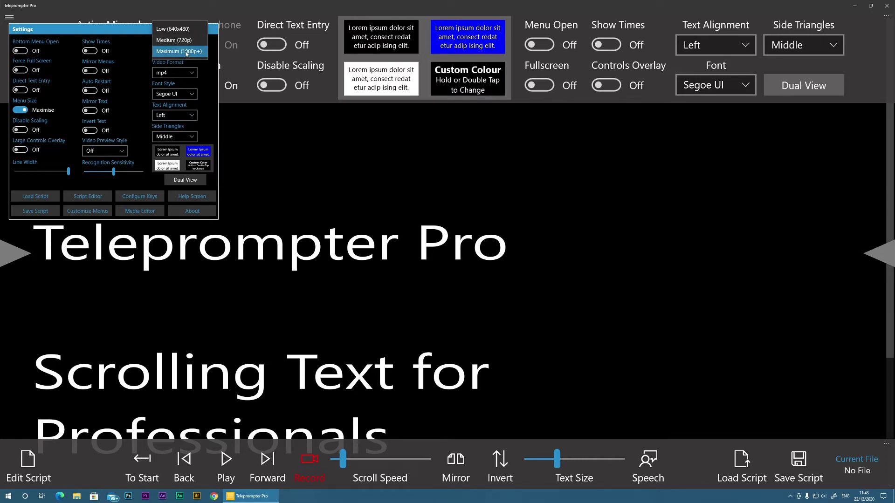
- Keep Video Resolution at Maximum (1080p+) and Video Format at mp4
{"action": "left_click", "coordinate": [210, 65]}
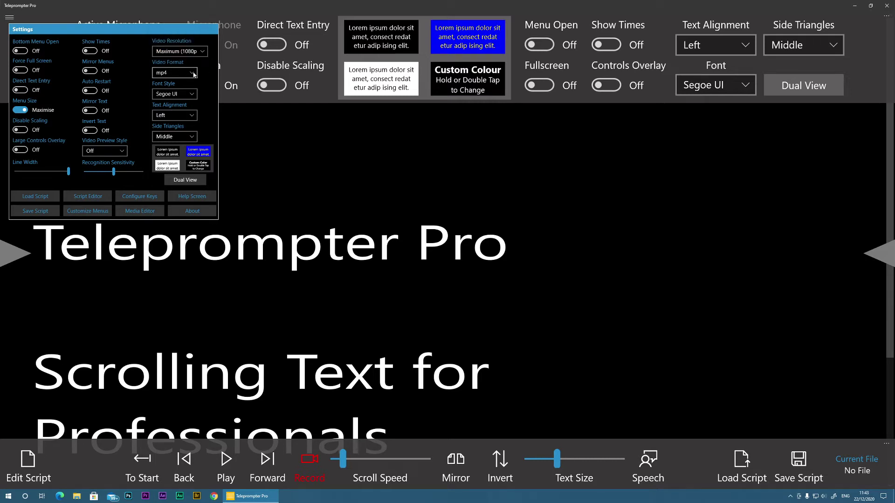
{"action": "left_click", "coordinate": [193, 74]}
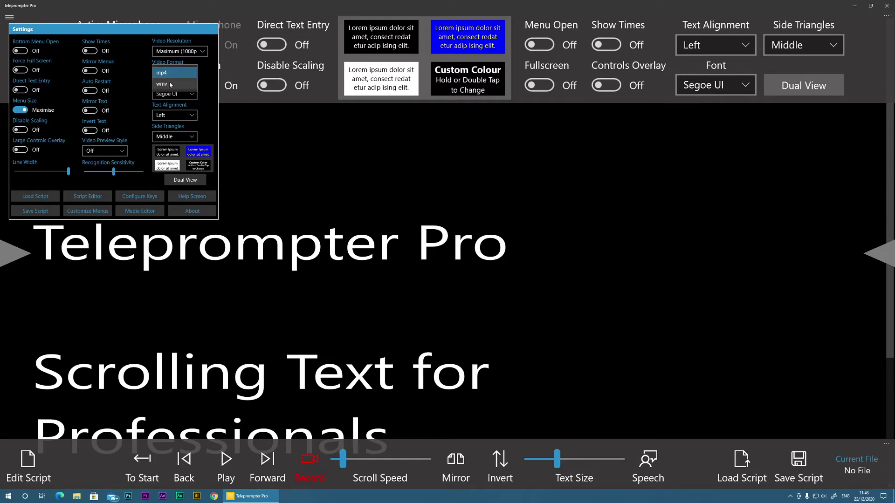
{"action": "left_click", "coordinate": [204, 84]}
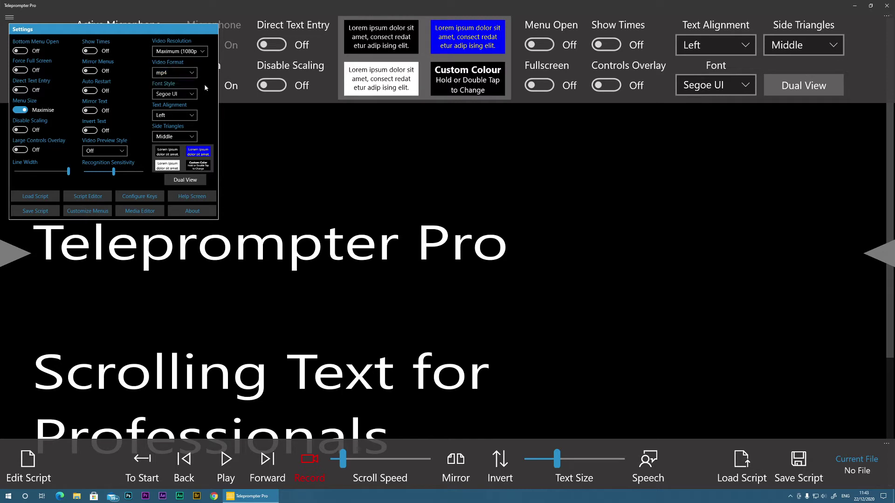
{"action": "left_click", "coordinate": [179, 51]}
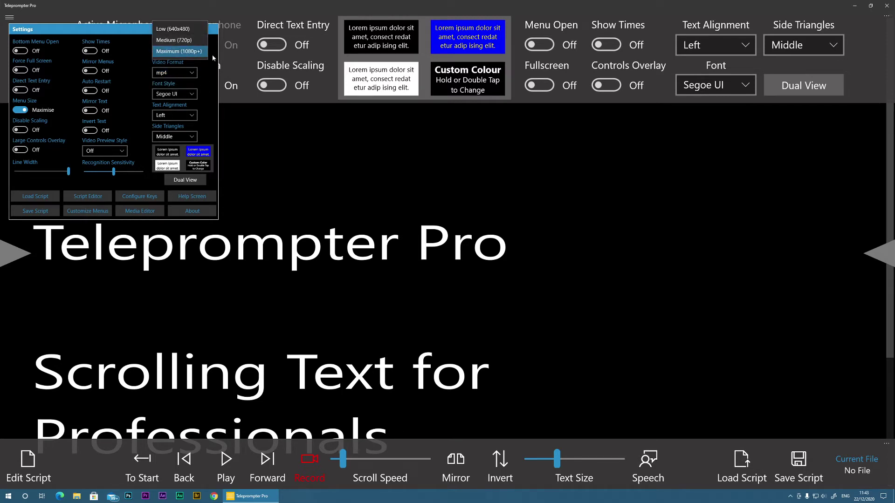
{"action": "left_click", "coordinate": [205, 70]}
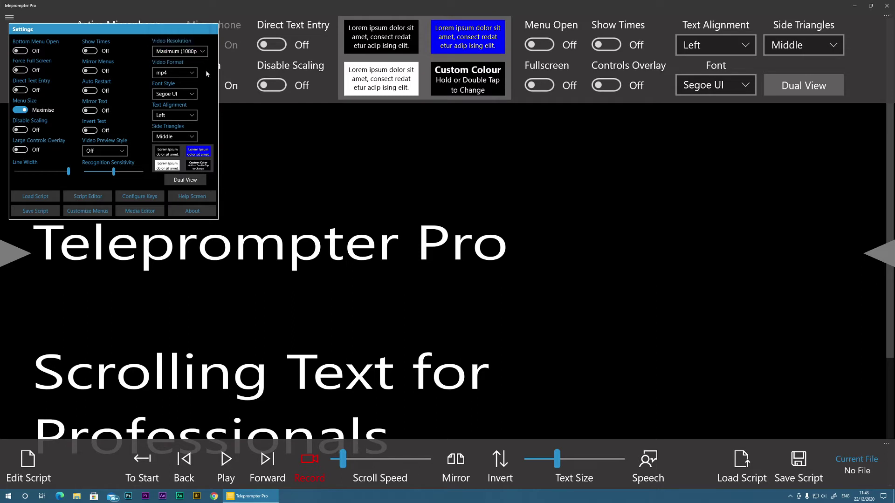
{"action": "left_click", "coordinate": [184, 73]}
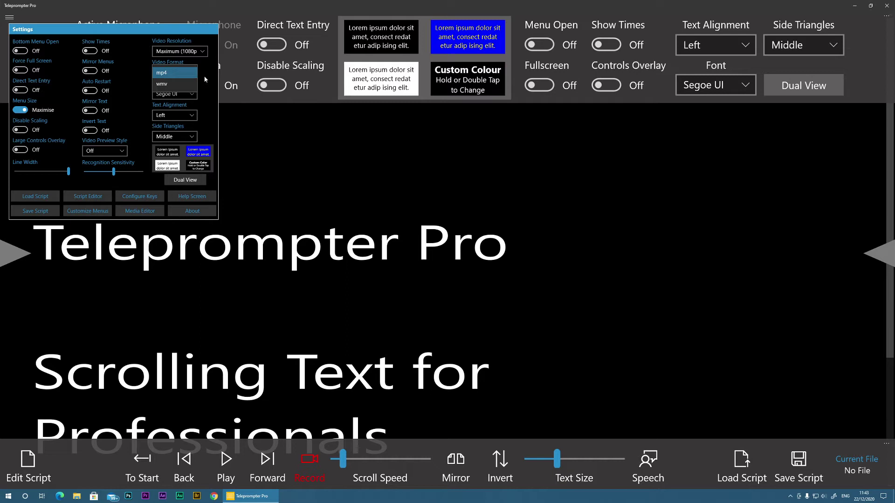
{"action": "left_click", "coordinate": [263, 128]}
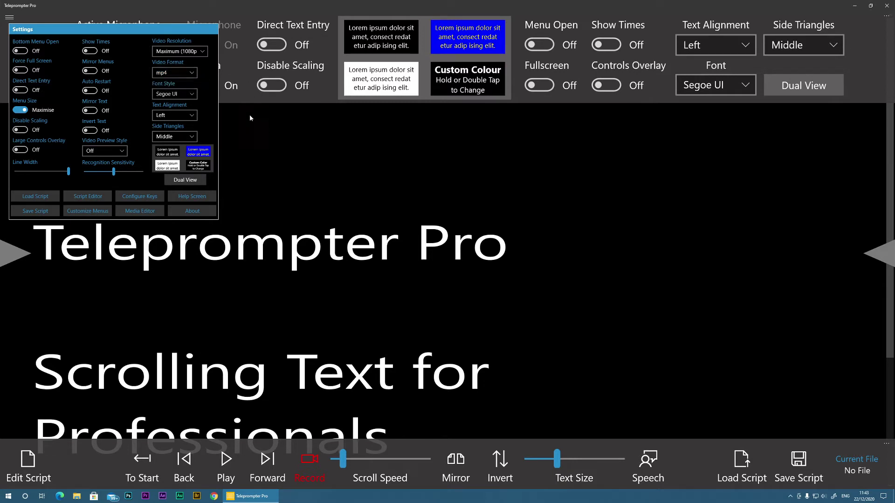
- Close Settings, record a short camera take of the script, stop it, and preview the recording
{"action": "left_click", "coordinate": [238, 138]}
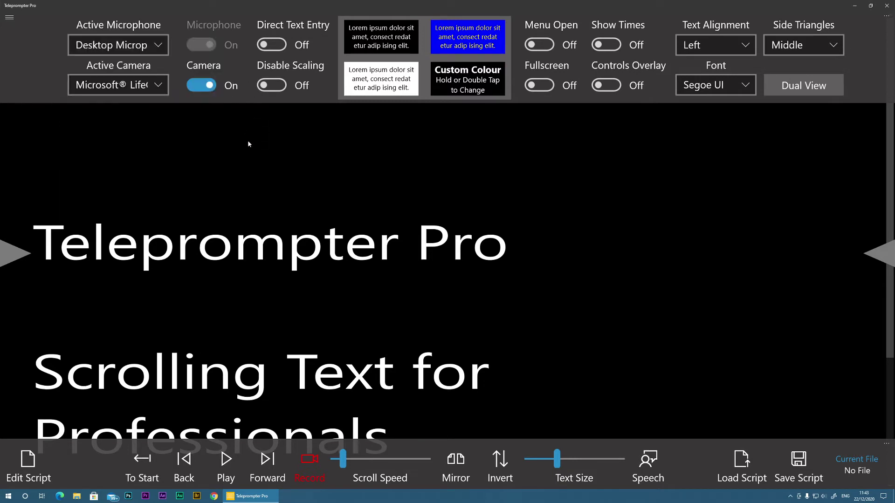
{"action": "left_click", "coordinate": [312, 465]}
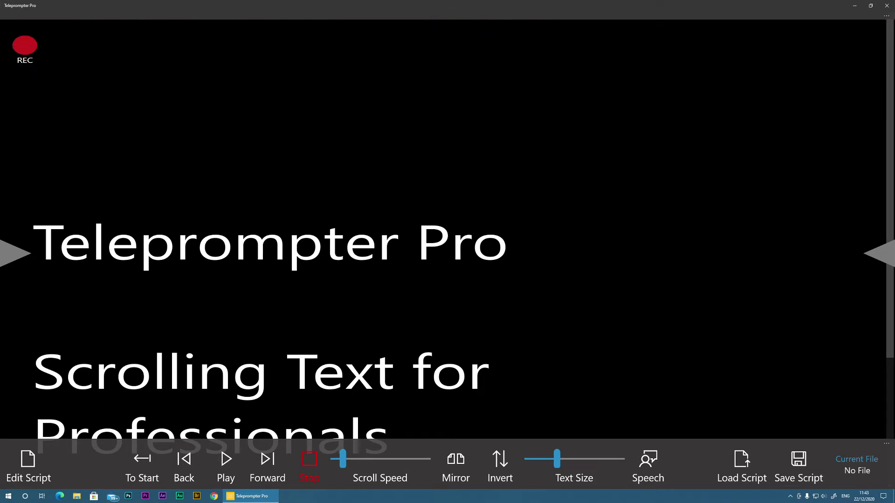
{"action": "left_click", "coordinate": [312, 462]}
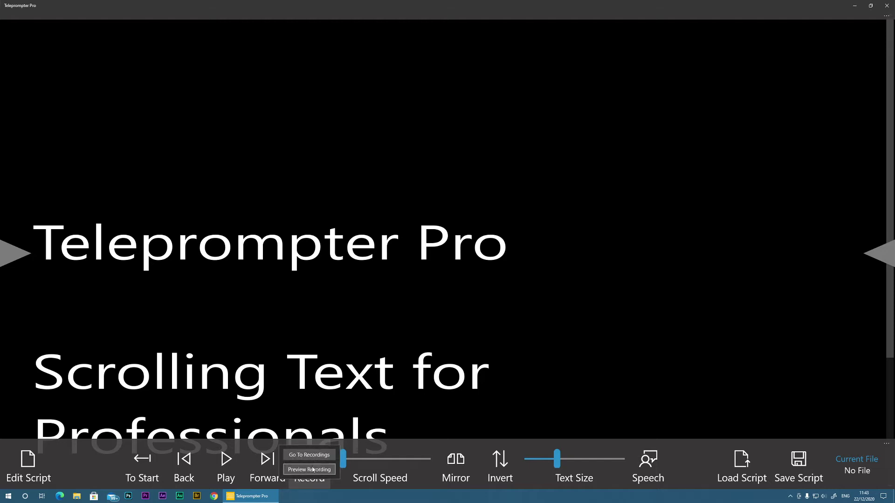
{"action": "left_click", "coordinate": [309, 469]}
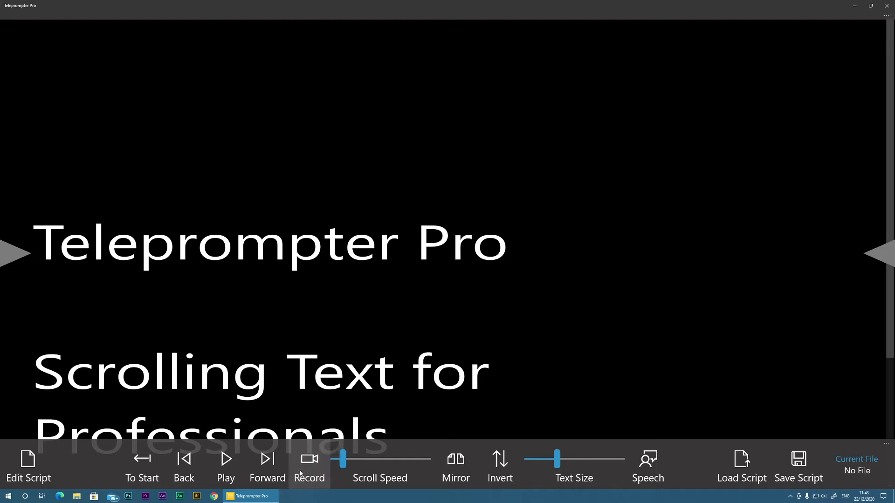
{"action": "left_click", "coordinate": [299, 473]}
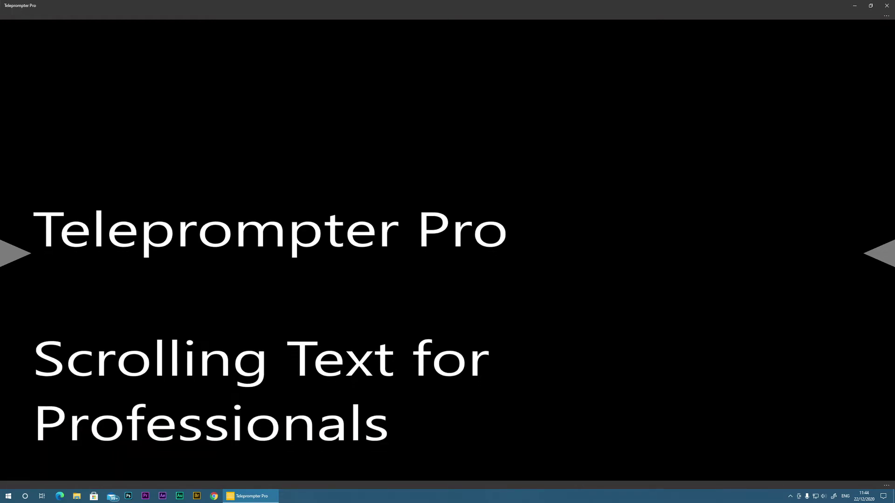
{"action": "mouse_move", "coordinate": [292, 484]}
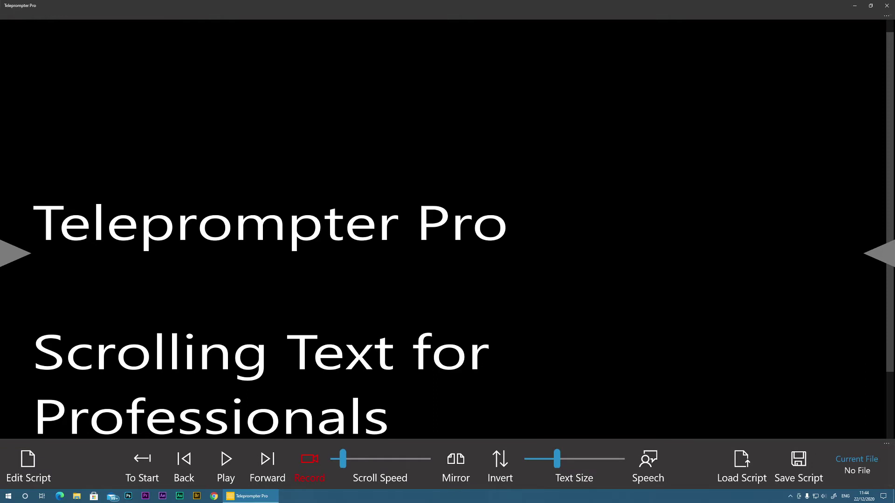
{"action": "left_click", "coordinate": [299, 466]}
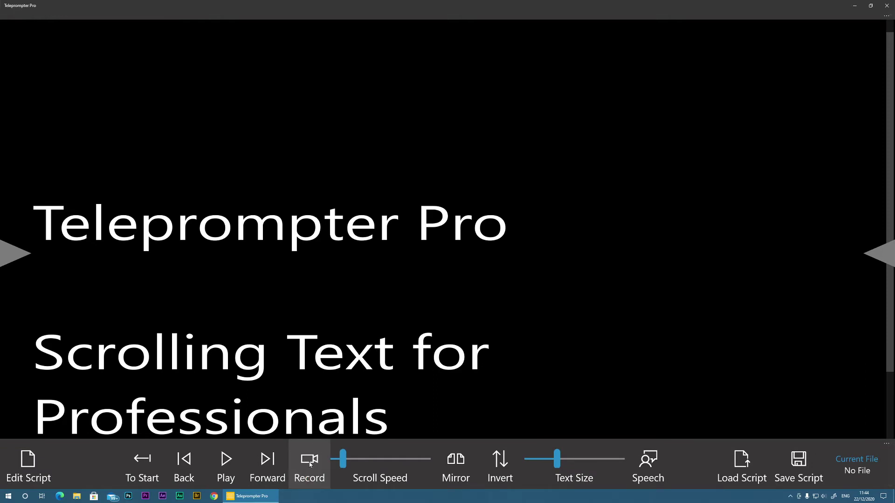
{"action": "left_click", "coordinate": [310, 464]}
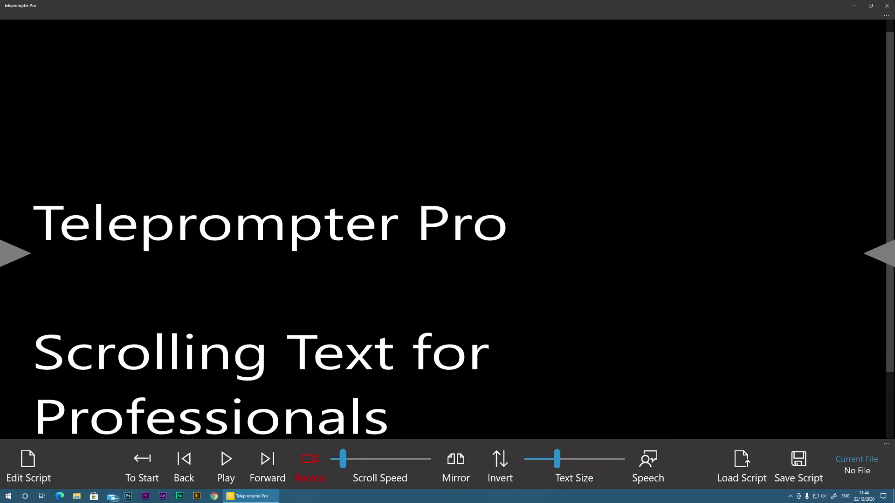
- Check the Videos > Teleprompter Pro Recordings folder in File Explorer, then close the window
{"action": "left_click", "coordinate": [77, 496]}
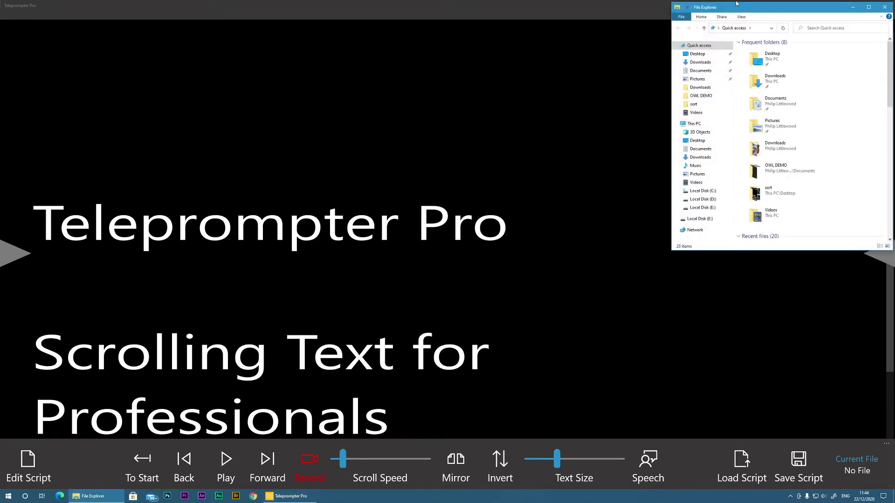
{"action": "left_click_drag", "start_coordinate": [736, 4], "coordinate": [156, 148]}
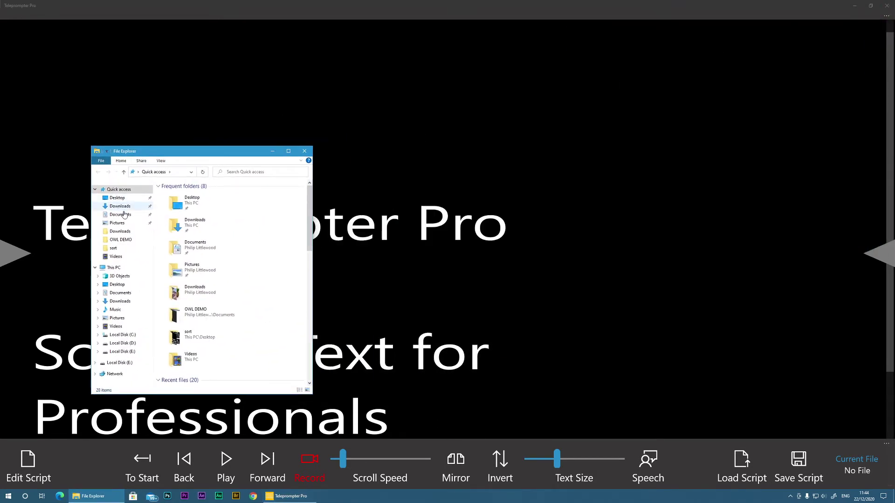
{"action": "left_click", "coordinate": [116, 326]}
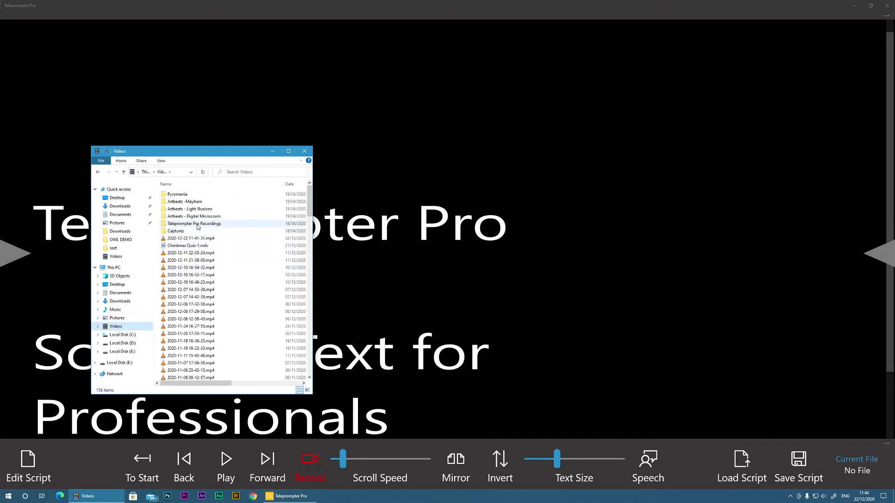
{"action": "double_click", "coordinate": [197, 225]}
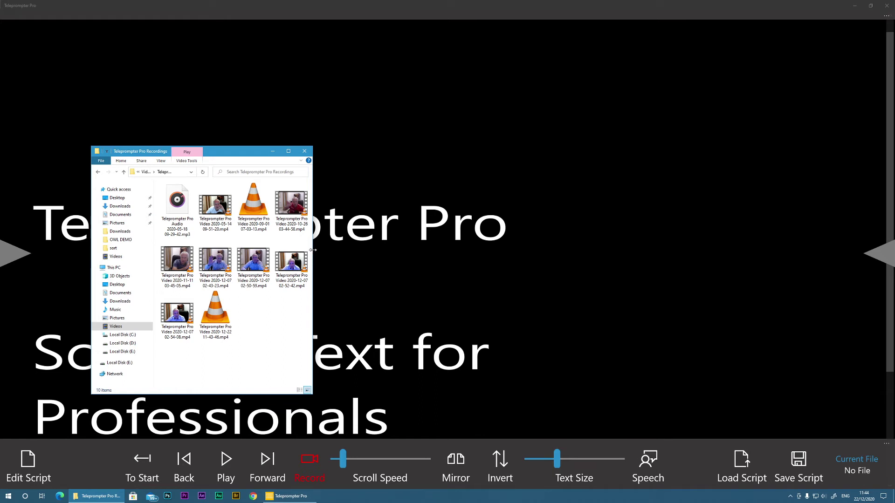
{"action": "left_click_drag", "start_coordinate": [313, 253], "coordinate": [417, 259]}
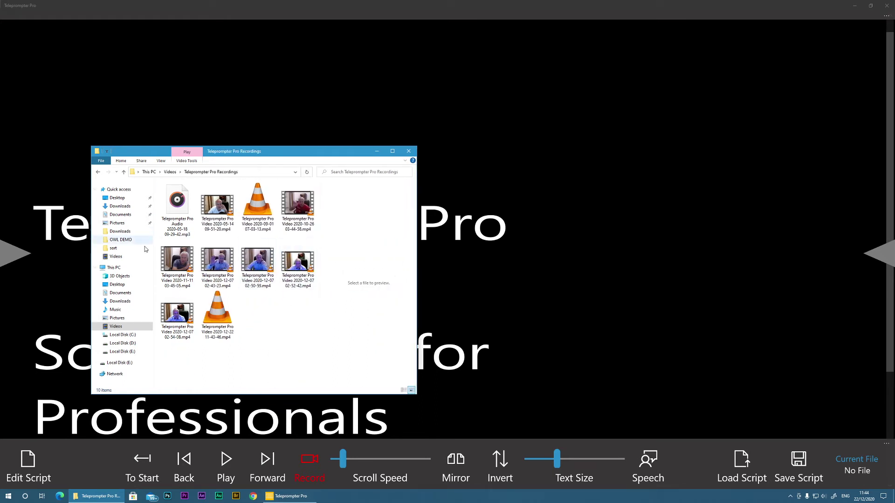
{"action": "left_click", "coordinate": [409, 151]}
- Open the Media Editor from the Settings menu
{"action": "mouse_move", "coordinate": [59, 16]}
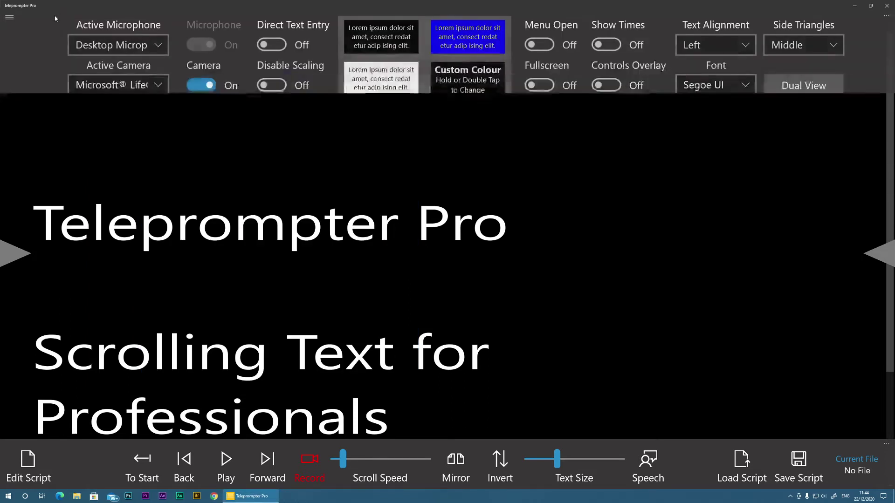
{"action": "left_click", "coordinate": [9, 17]}
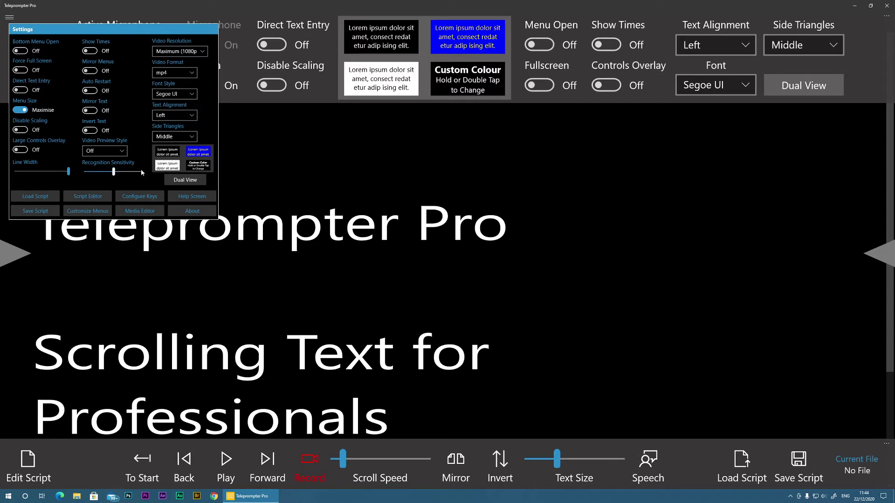
{"action": "left_click", "coordinate": [137, 212]}
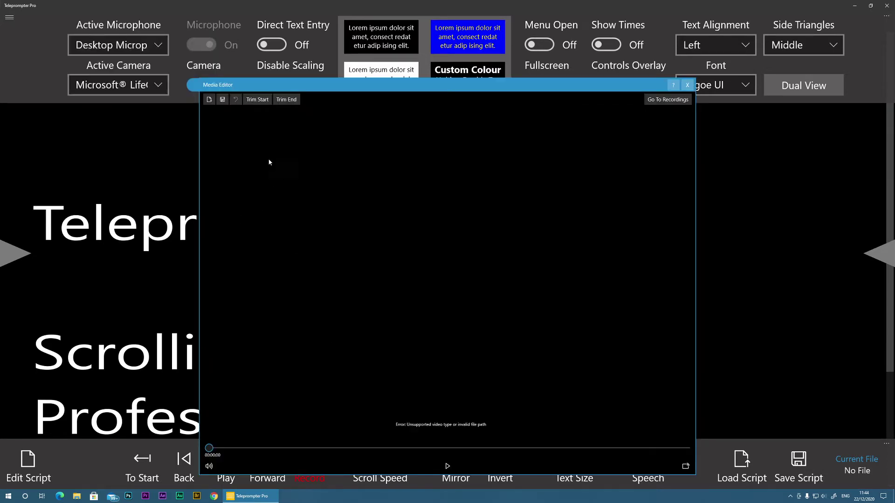
{"action": "left_click", "coordinate": [209, 100]}
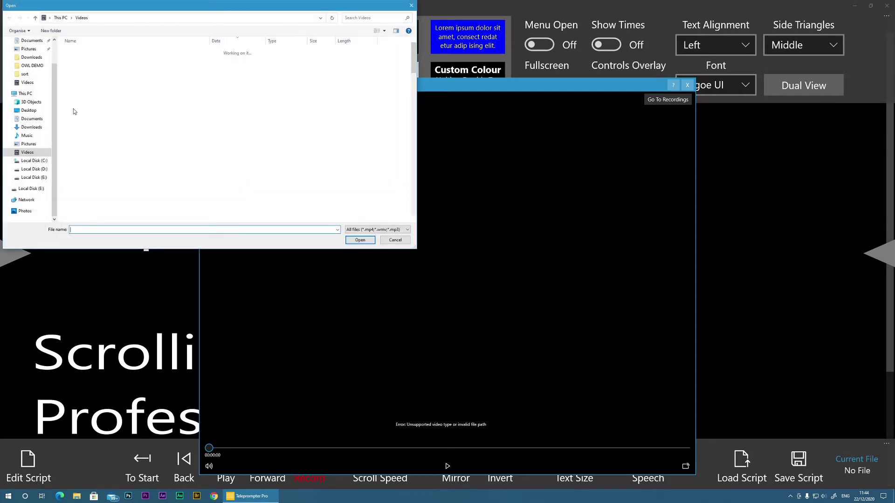
{"action": "left_click", "coordinate": [108, 81]}
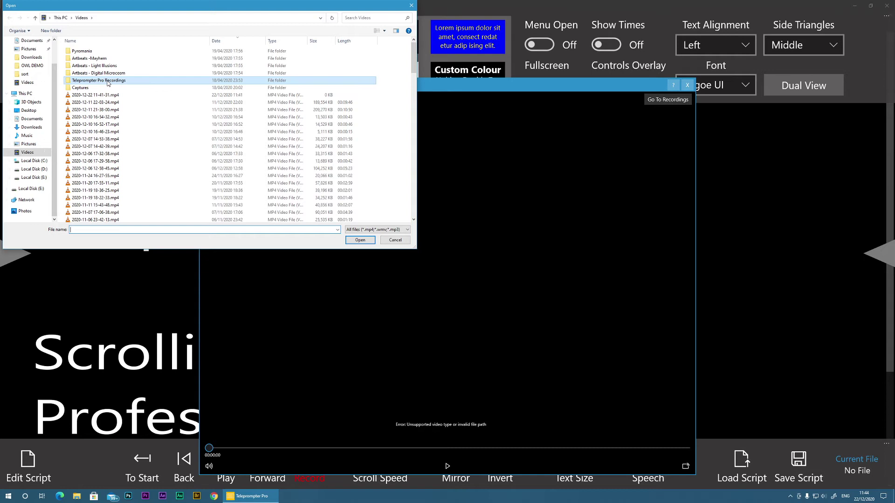
{"action": "double_click", "coordinate": [108, 82]}
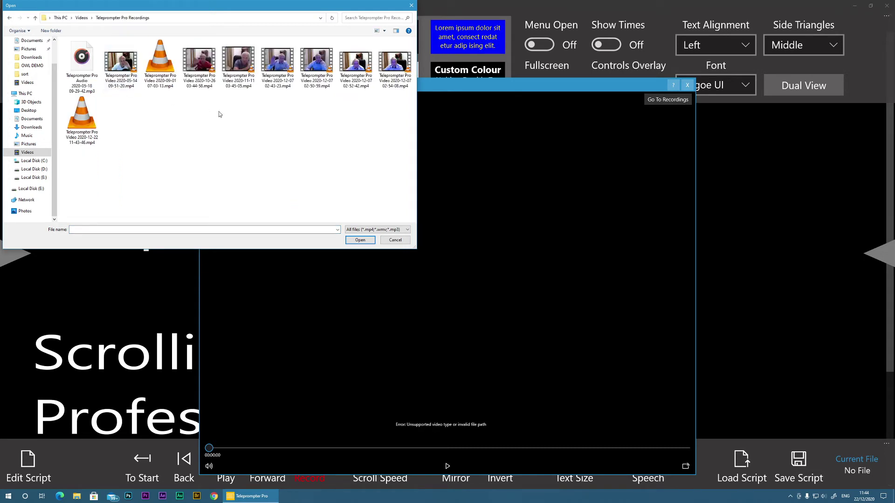
{"action": "left_click", "coordinate": [390, 70]}
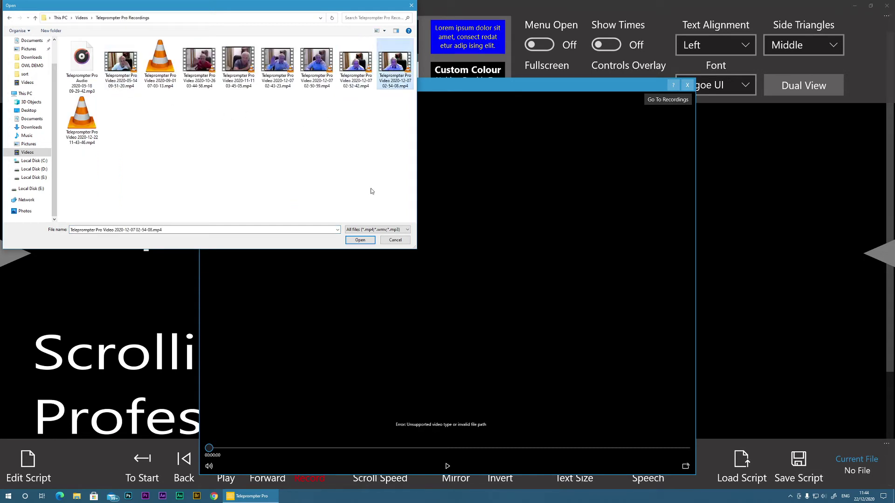
{"action": "left_click", "coordinate": [360, 241]}
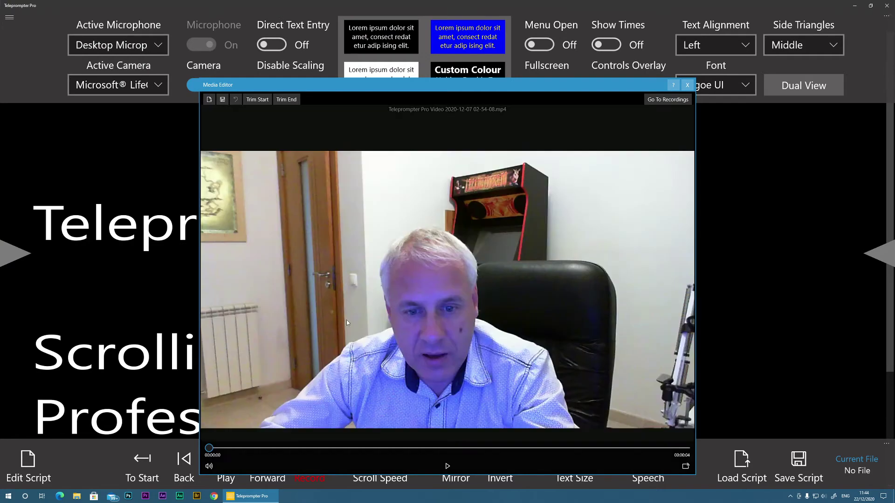
- Trim the recording's start at the chosen point, check playback around three seconds, and close the Media Editor
{"action": "left_click_drag", "start_coordinate": [209, 448], "coordinate": [297, 447]}
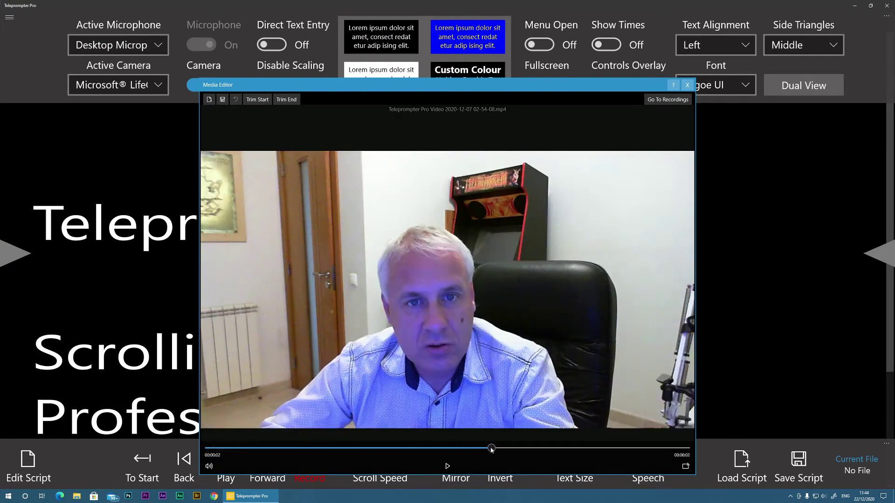
{"action": "left_click_drag", "start_coordinate": [491, 450], "coordinate": [298, 458]}
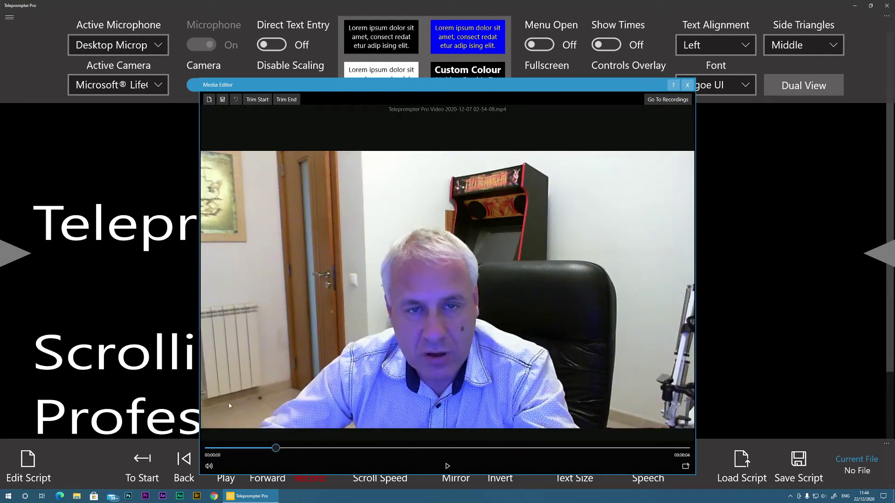
{"action": "left_click", "coordinate": [256, 99]}
{"action": "left_click", "coordinate": [264, 103]}
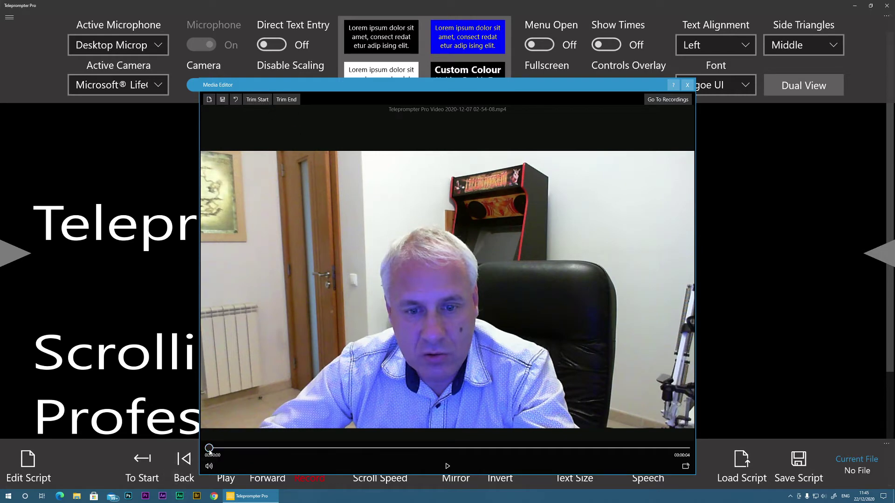
{"action": "left_click_drag", "start_coordinate": [209, 448], "coordinate": [633, 456]}
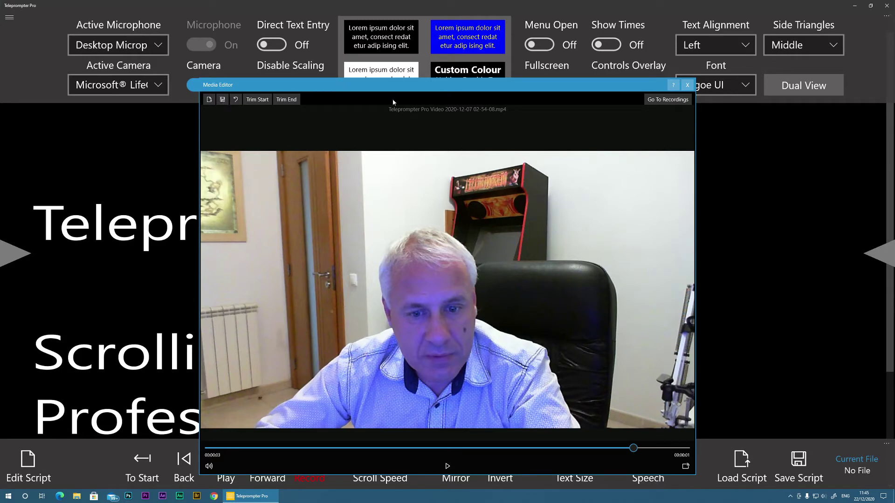
{"action": "left_click", "coordinate": [687, 85]}
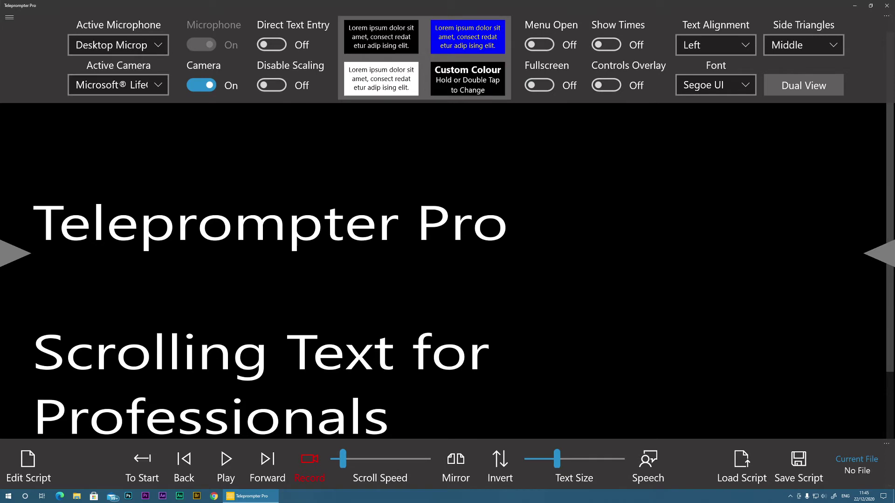
- Open and close the Settings panel, then switch the camera off
{"action": "left_click", "coordinate": [9, 17]}
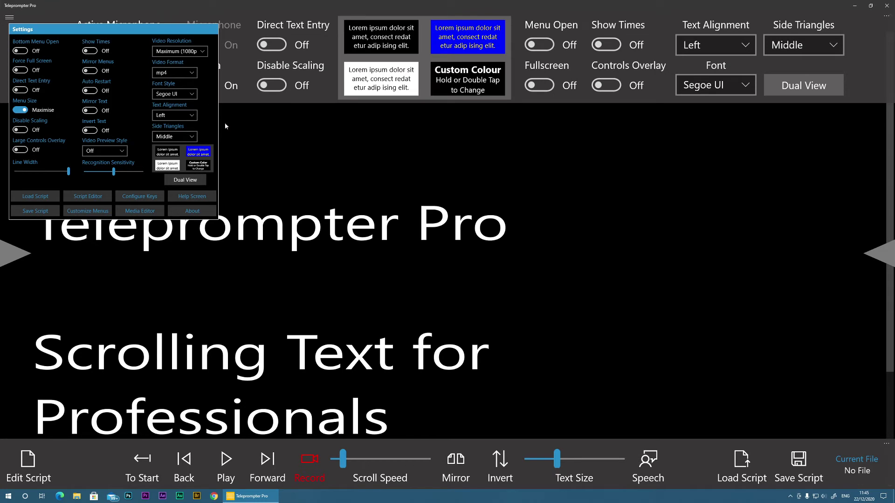
{"action": "left_click", "coordinate": [249, 166]}
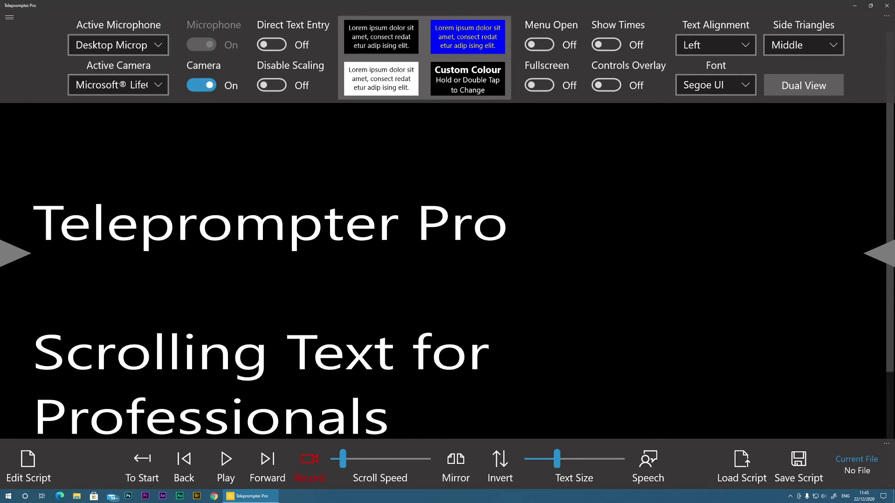
{"action": "left_click", "coordinate": [196, 87]}
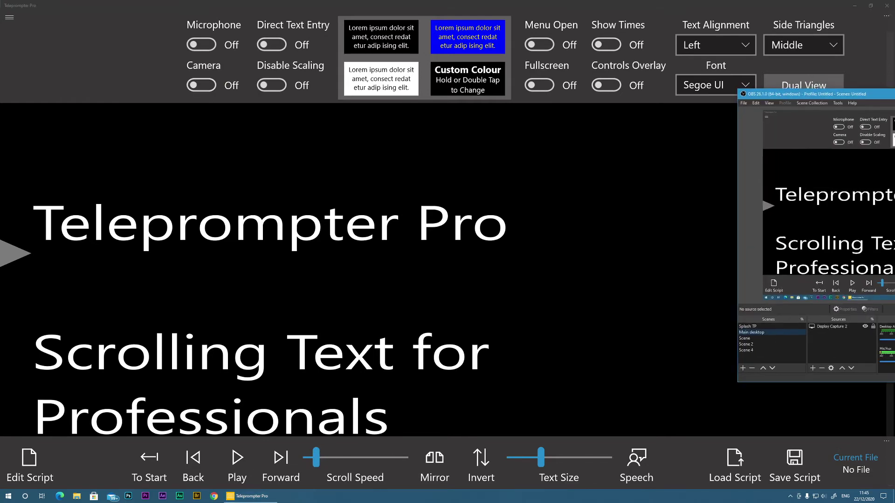
- Center the OBS window, position the obsproject.com browser window, and scroll to the OBS Studio 26.1 downloads
{"action": "left_click_drag", "start_coordinate": [894, 88], "coordinate": [348, 119]}
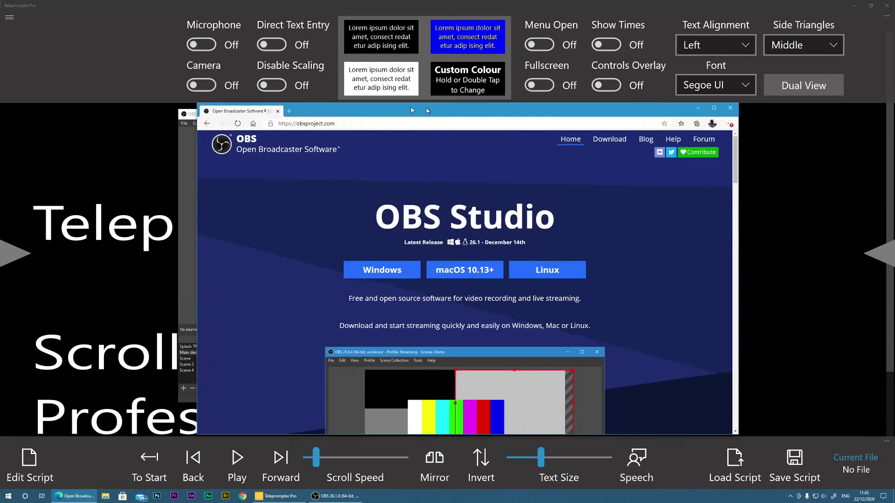
{"action": "left_click_drag", "start_coordinate": [410, 108], "coordinate": [303, 63]}
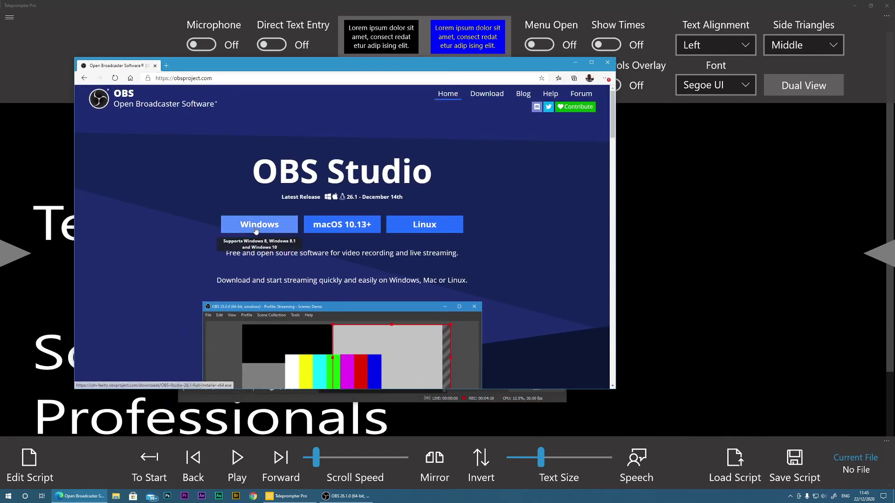
{"action": "scroll", "coordinate": [250, 235], "scroll_direction": "down", "scroll_amount": 3}
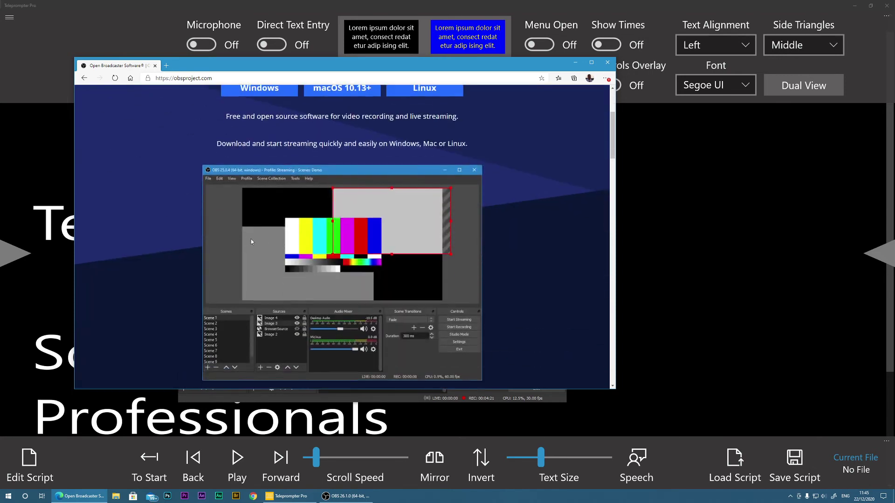
- Minimize the browser, switch OBS to the dual-monitor scene, and enlarge the webcam source in the preview
{"action": "left_click", "coordinate": [575, 62]}
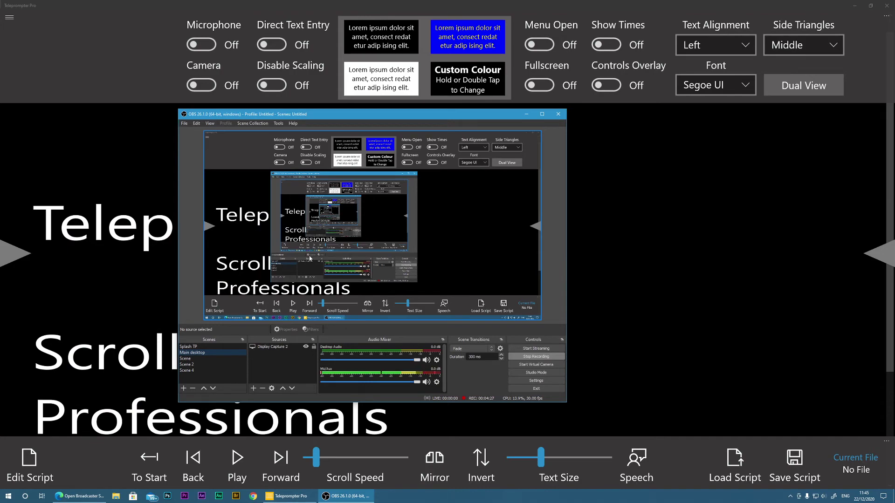
{"action": "left_click", "coordinate": [187, 359]}
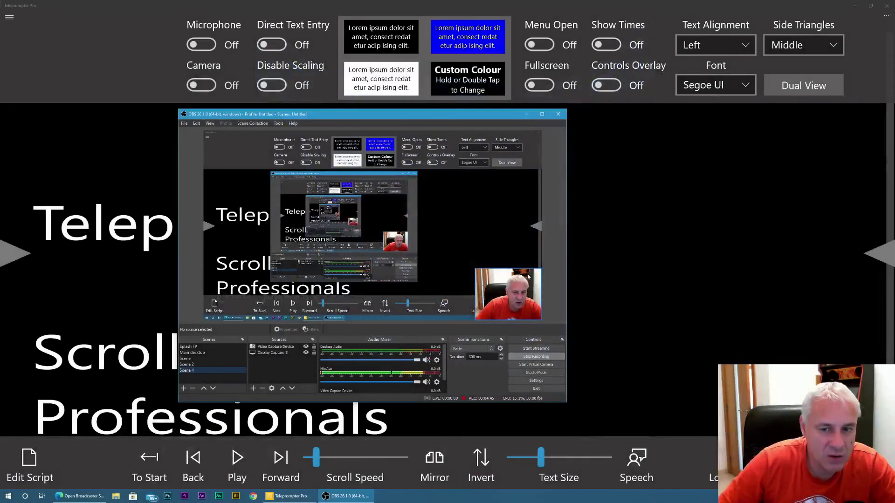
{"action": "left_click", "coordinate": [527, 277]}
{"action": "mouse_move", "coordinate": [475, 269]}
{"action": "left_mouse_down"}
{"action": "mouse_move", "coordinate": [313, 134]}
{"action": "mouse_move", "coordinate": [470, 262]}
{"action": "left_mouse_up"}
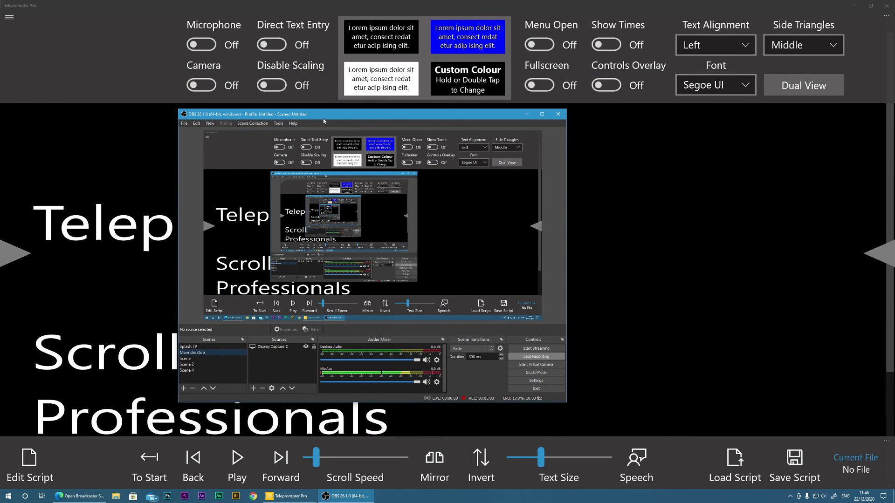
{"action": "left_click_drag", "start_coordinate": [324, 117], "coordinate": [278, 117]}
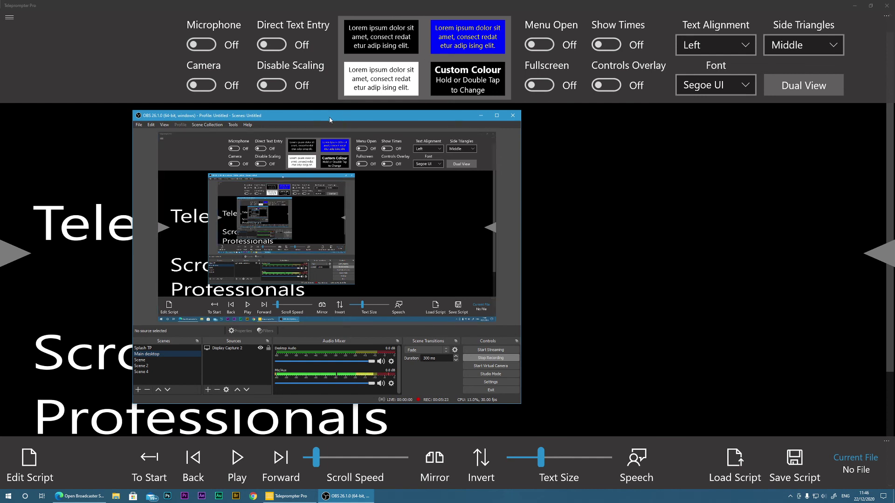
{"action": "left_click", "coordinate": [481, 115]}
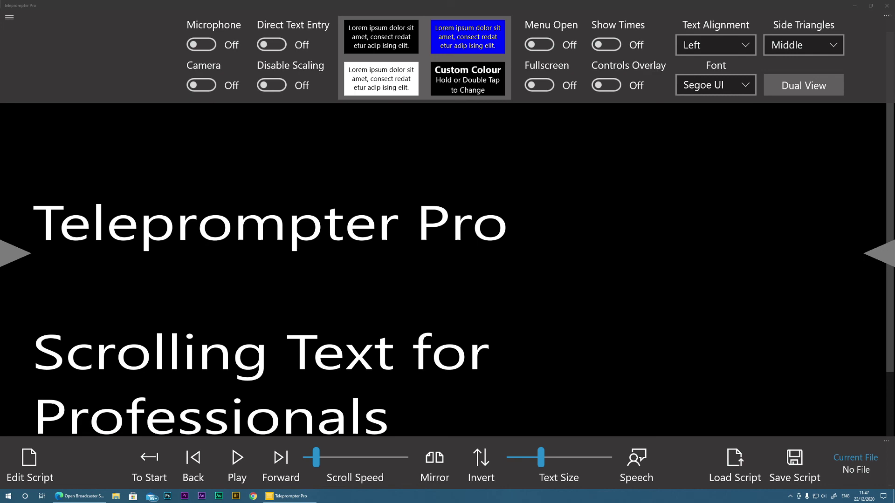
{"action": "left_click_drag", "start_coordinate": [894, 144], "coordinate": [236, 127]}
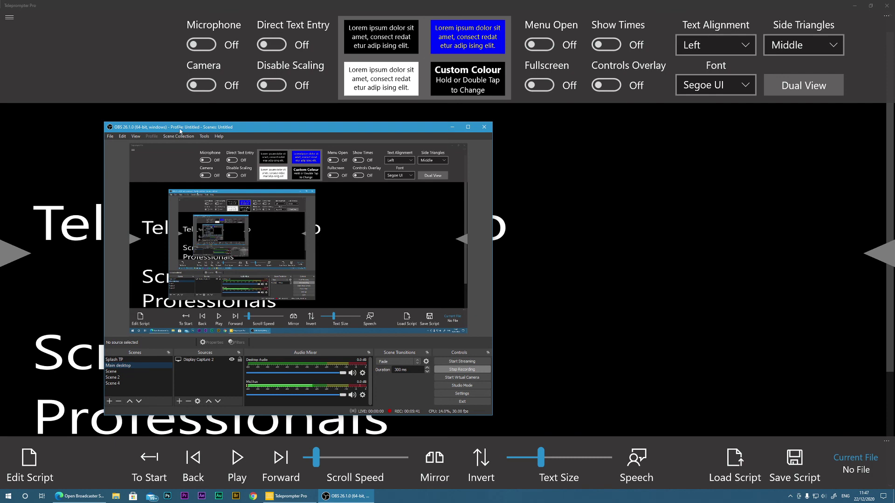
{"action": "left_click_drag", "start_coordinate": [181, 131], "coordinate": [227, 122]}
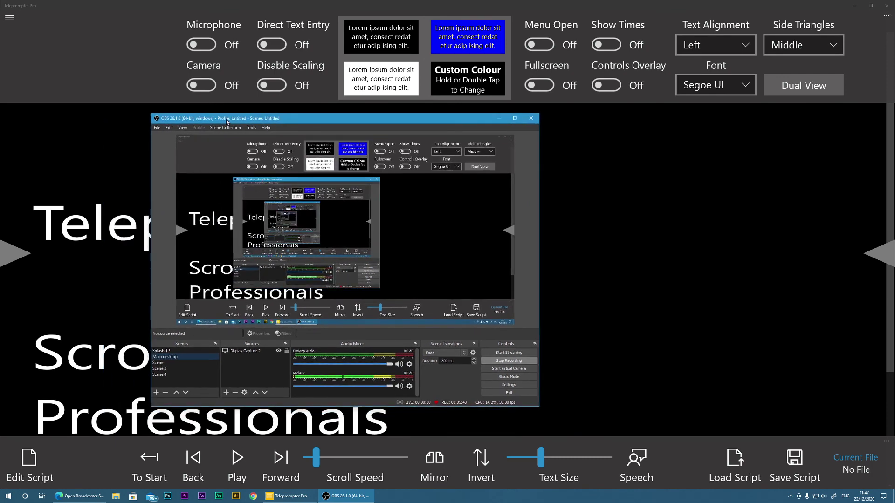